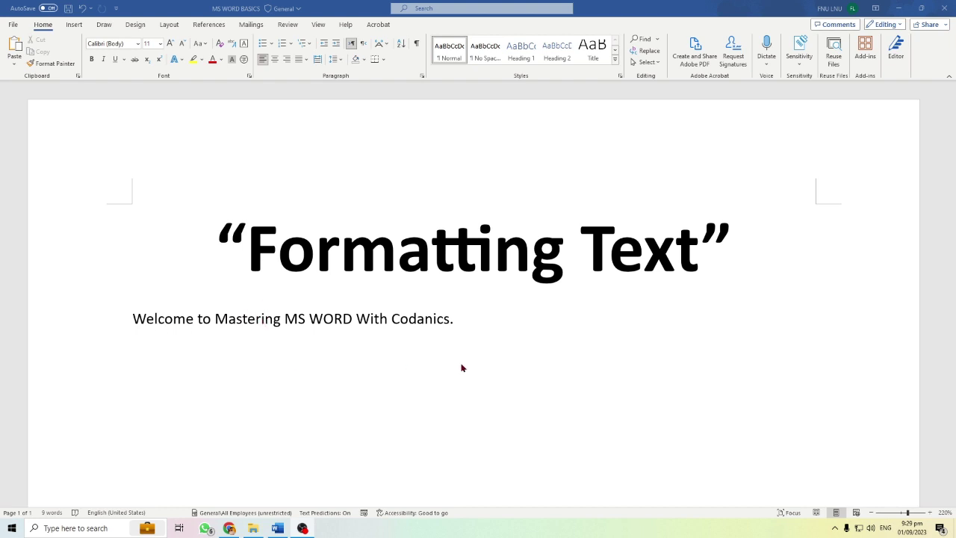
Step: Zoom the document from 220% to 250% so the heading and welcome line appear larger
scroll(461, 367, "up", 3)
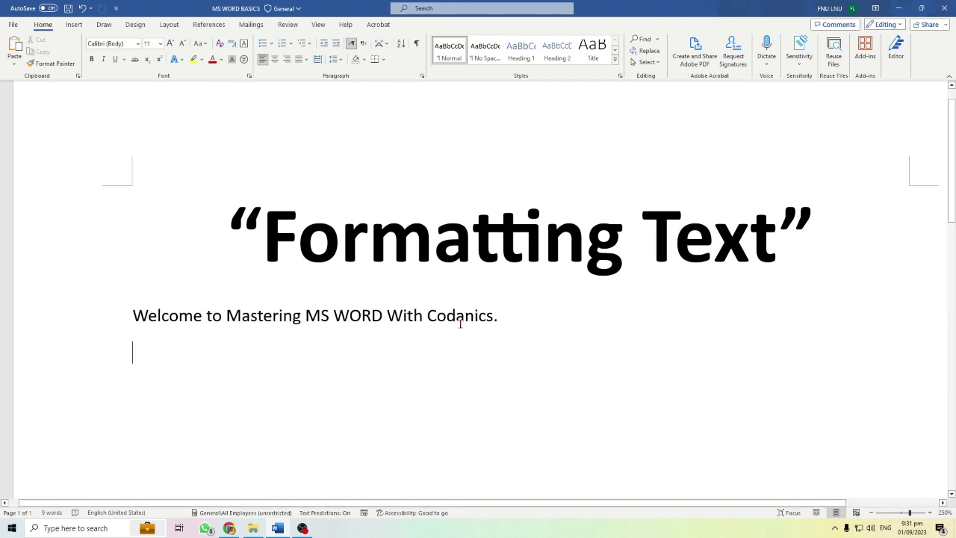
Step: Set the 'Welcome to Mastering MS WORD With Codanics' line in the Algerian font
left_click_drag(505, 315, 137, 310)
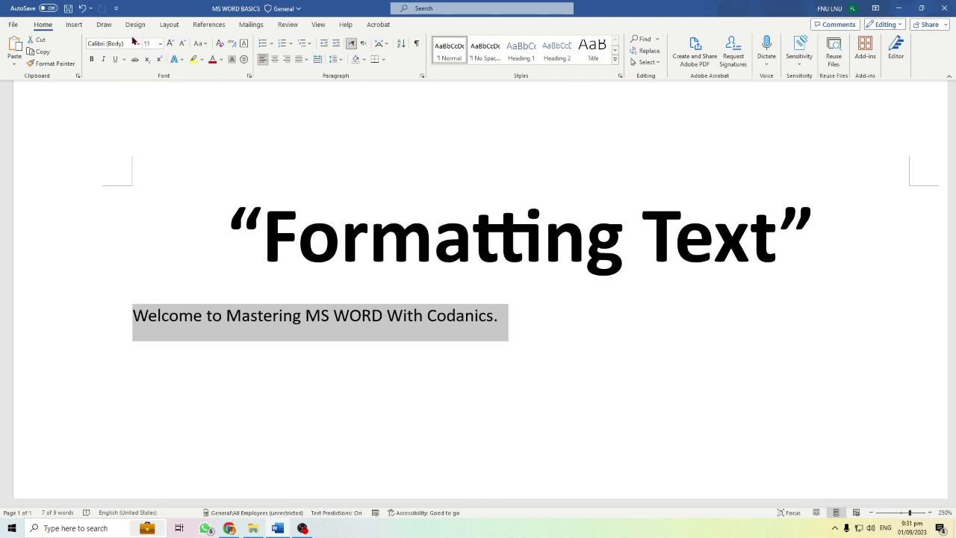
left_click(137, 44)
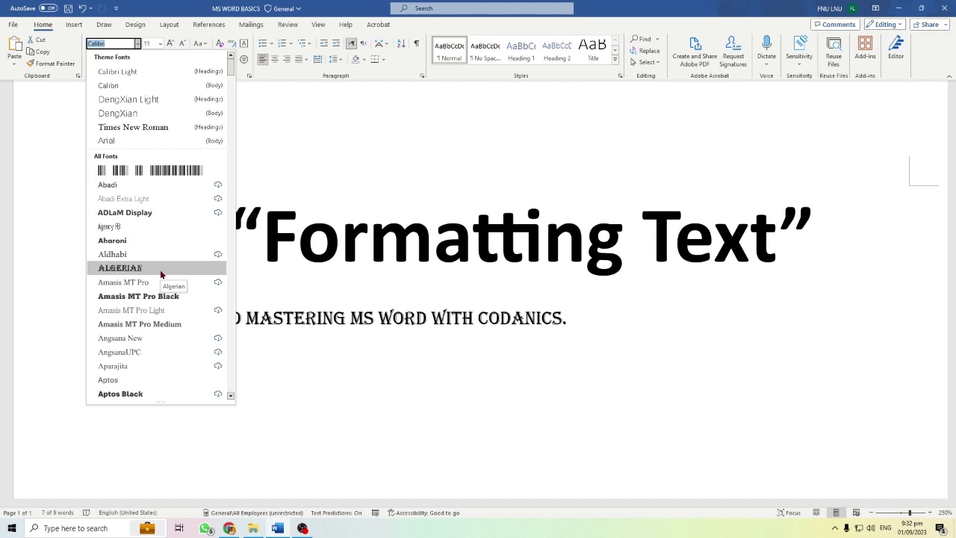
left_click(160, 269)
left_click(132, 355)
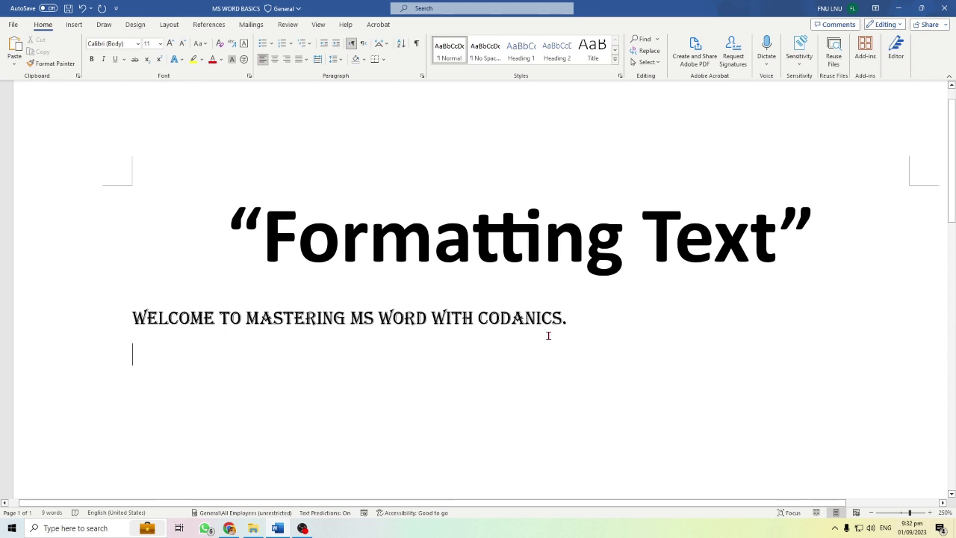
Step: Reselect the welcome line and toggle Bold on and off with the B button and Ctrl+B
left_click_drag(128, 317, 568, 320)
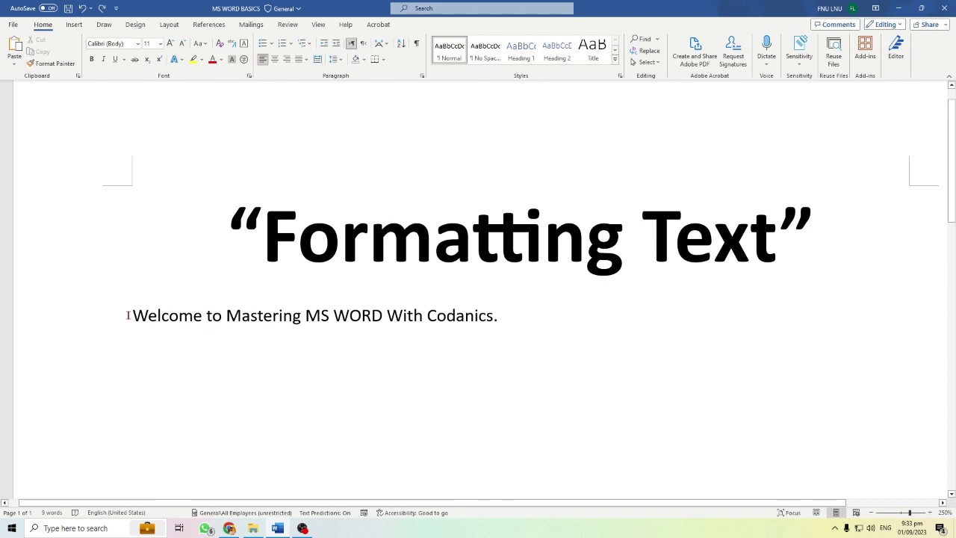
left_click_drag(132, 315, 508, 316)
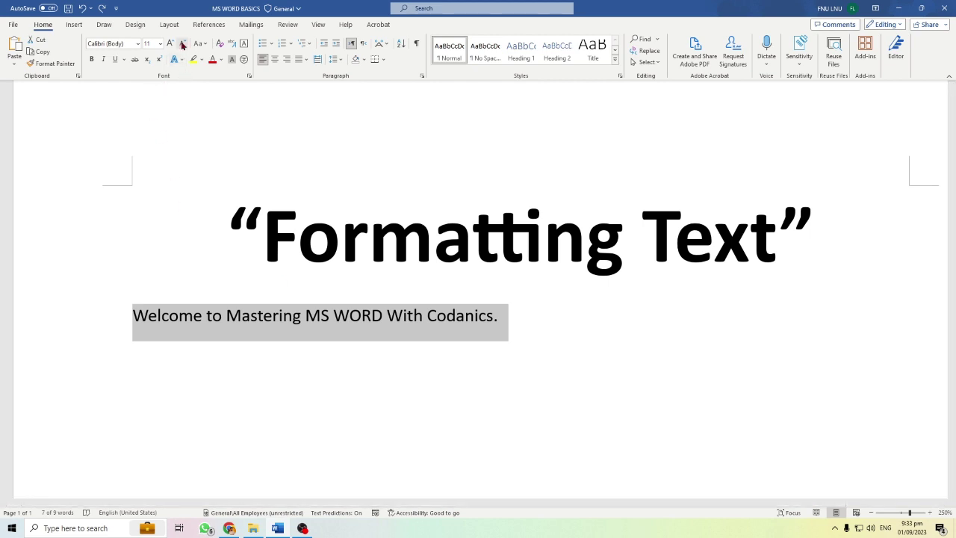
left_click(92, 60)
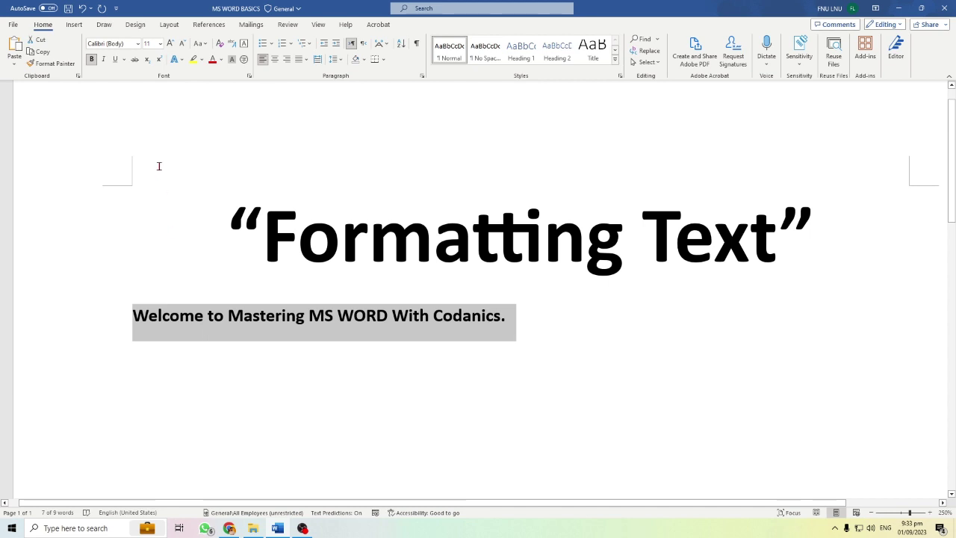
left_click(92, 59)
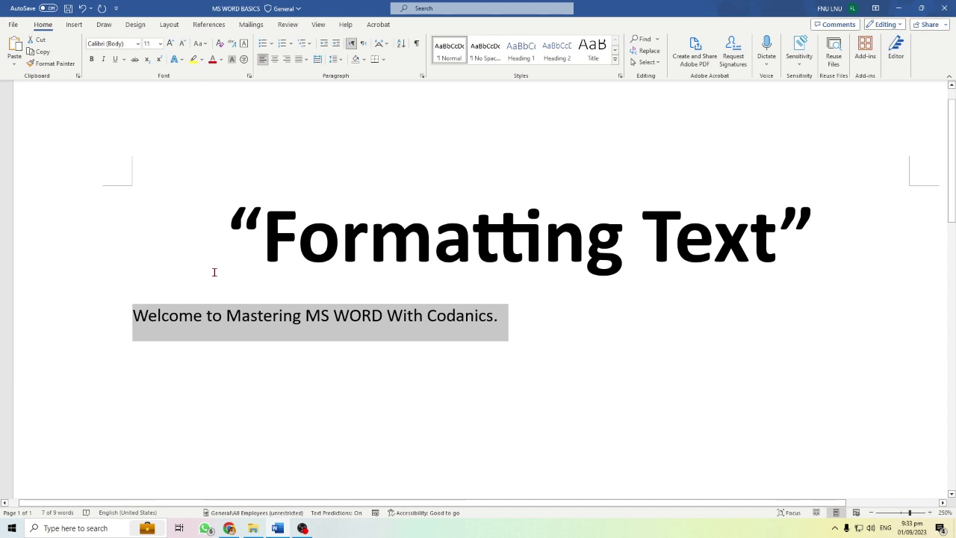
key("ctrl+b")
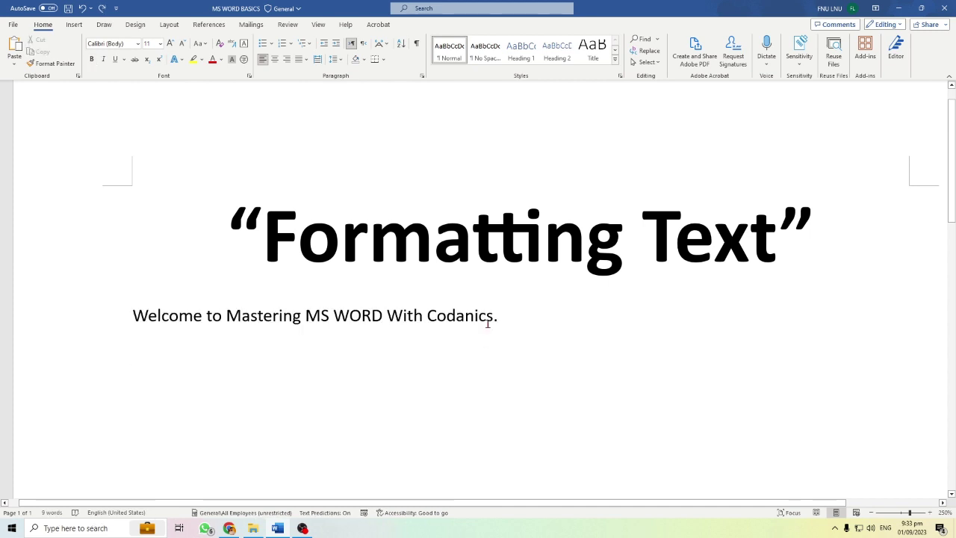
left_click_drag(501, 318, 192, 329)
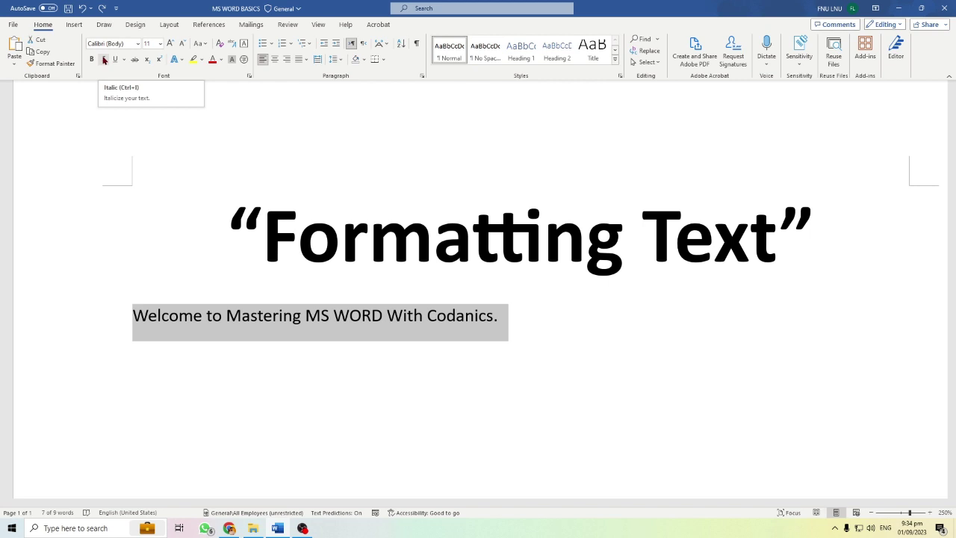
left_click(104, 60)
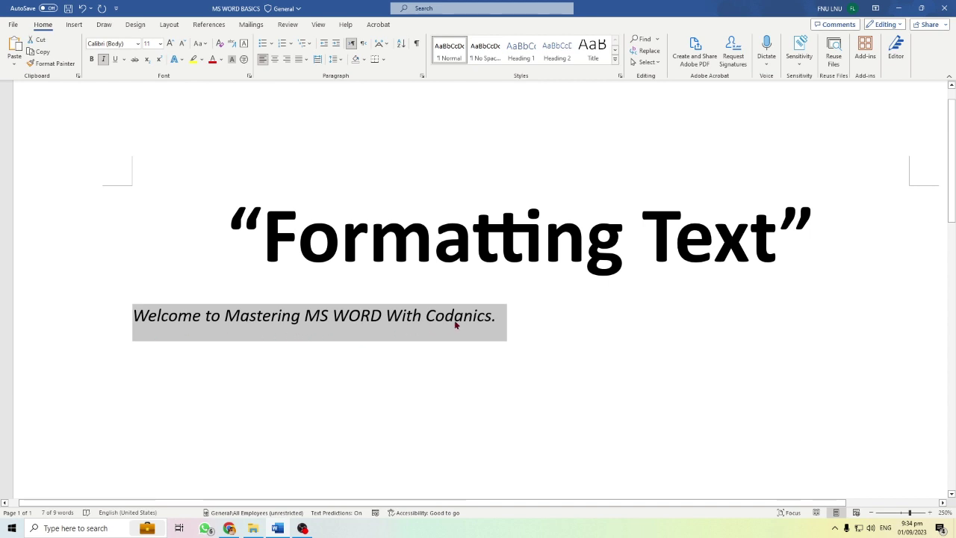
left_click(132, 353)
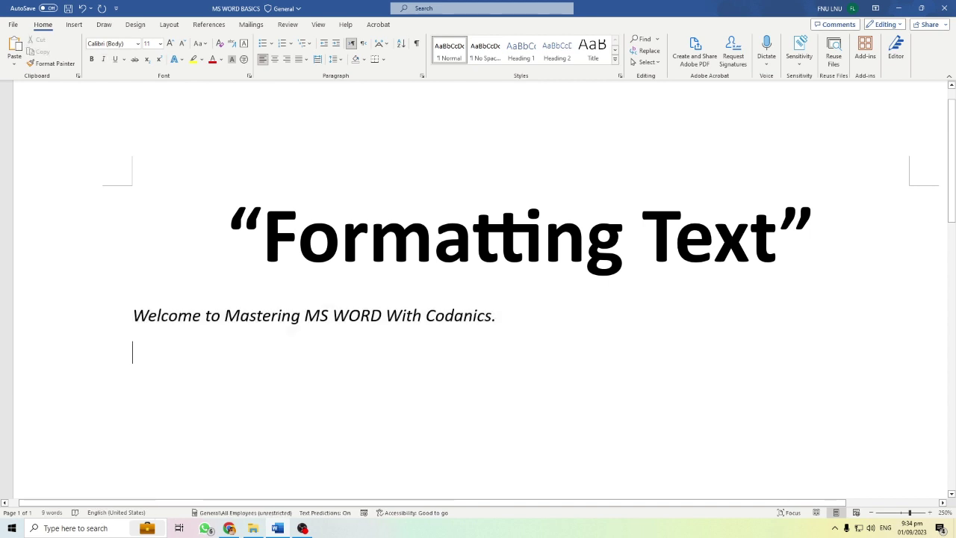
key("ctrl+z")
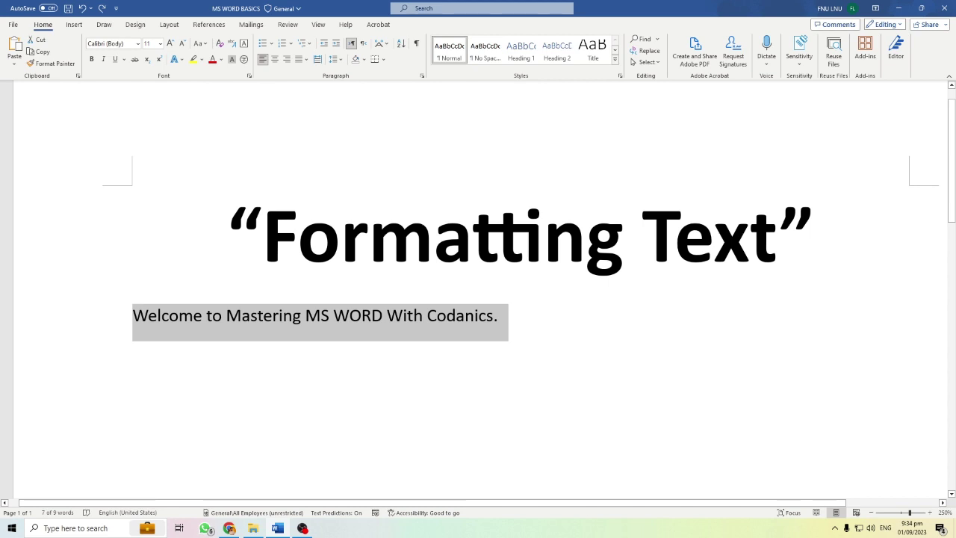
Step: Italicize the welcome line with Ctrl+I and toggle its underline on, off, then on again
key("ctrl+i")
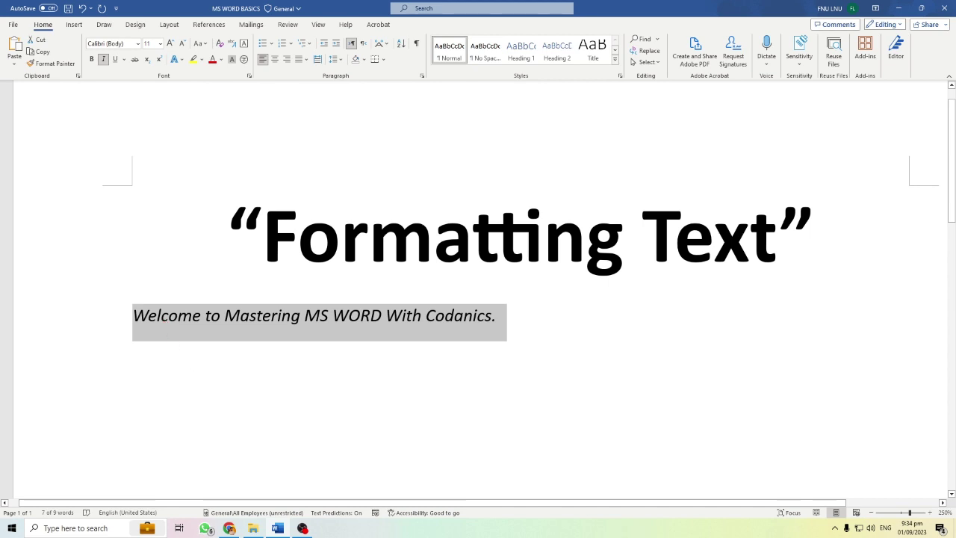
left_click(115, 59)
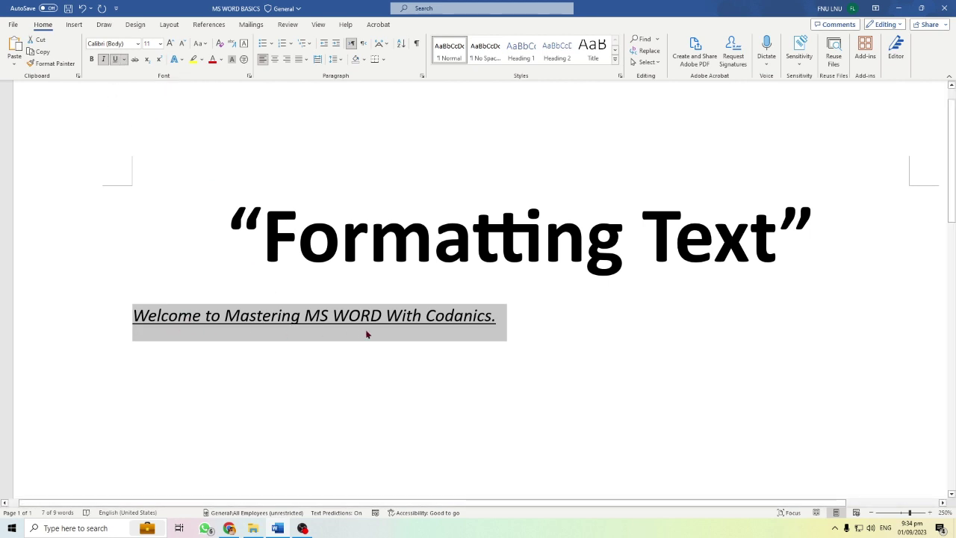
key("ctrl+u")
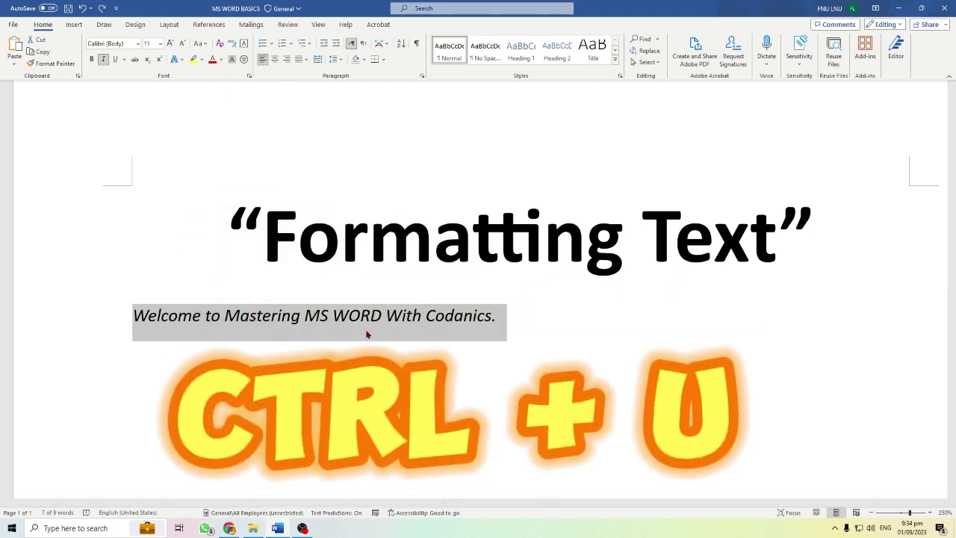
key("ctrl+u")
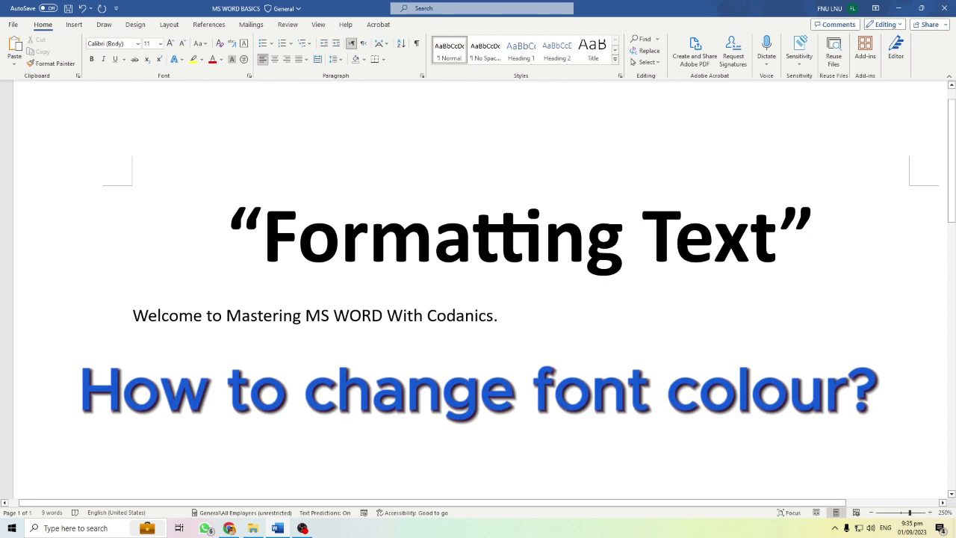
Step: Colour the welcome line Orange, Accent 2, Darker 25%, then reselect and deselect it
left_click_drag(503, 321, 150, 317)
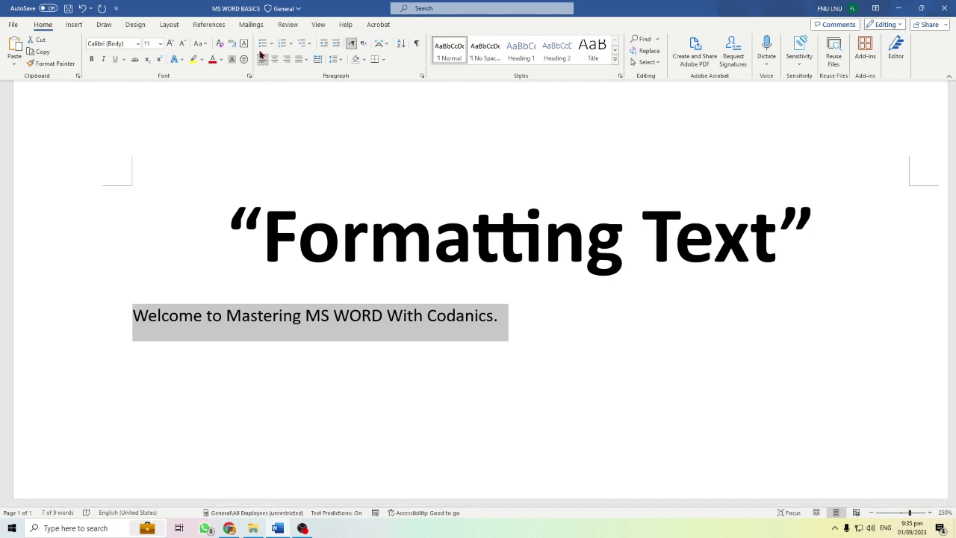
left_click(221, 60)
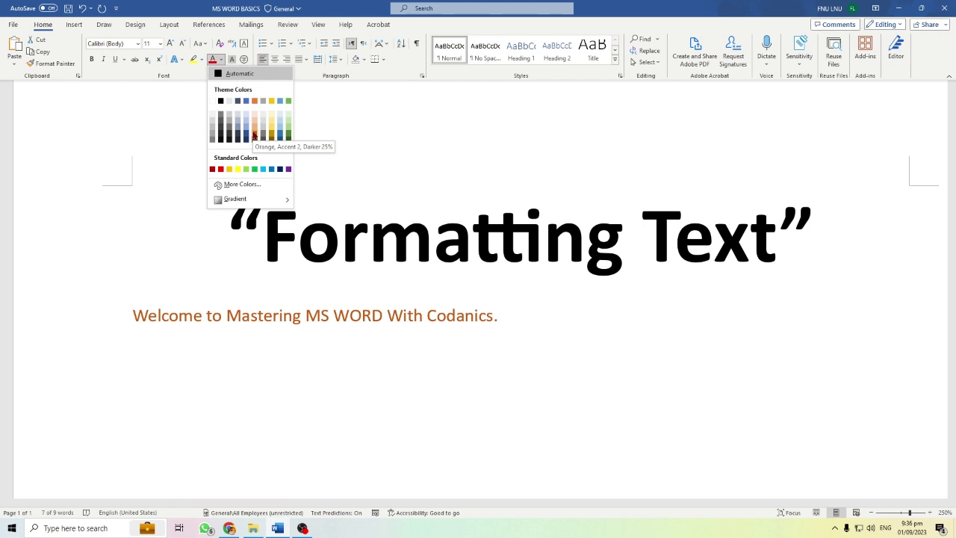
left_click(254, 136)
left_click(180, 332)
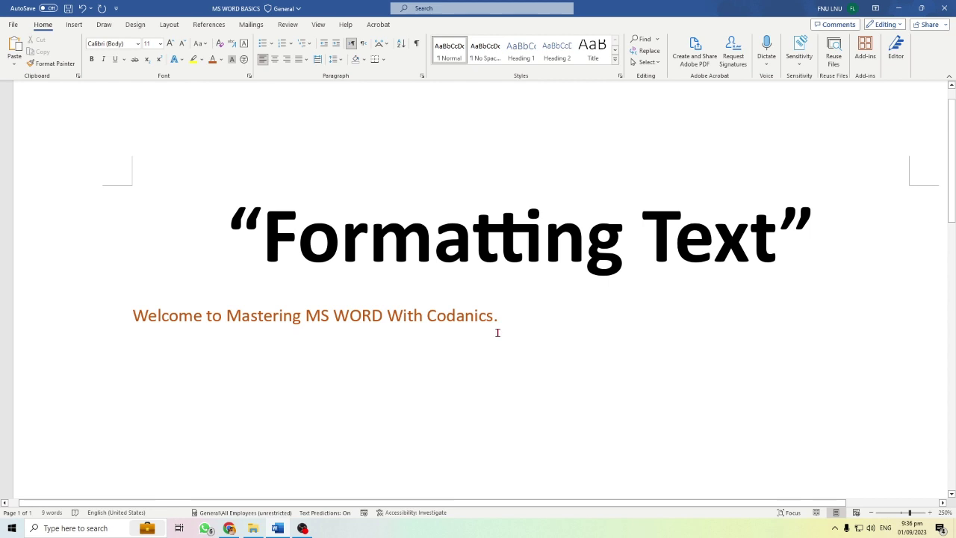
left_click_drag(499, 317, 133, 317)
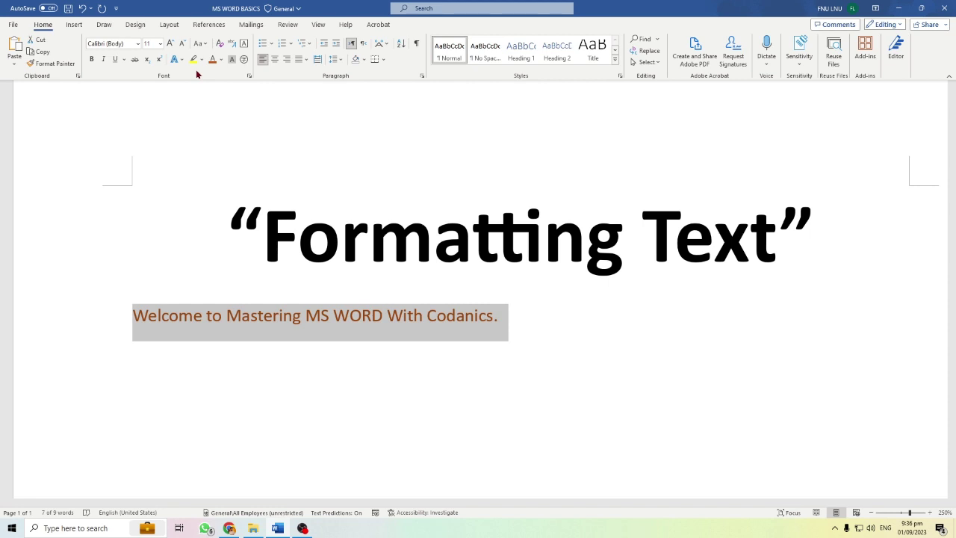
left_click(409, 320)
Step: Reselect the welcome line and pick dark blue from the mini toolbar's Font Color
mouse_move(498, 315)
left_mouse_down()
mouse_move(120, 295)
mouse_move(132, 314)
left_mouse_up()
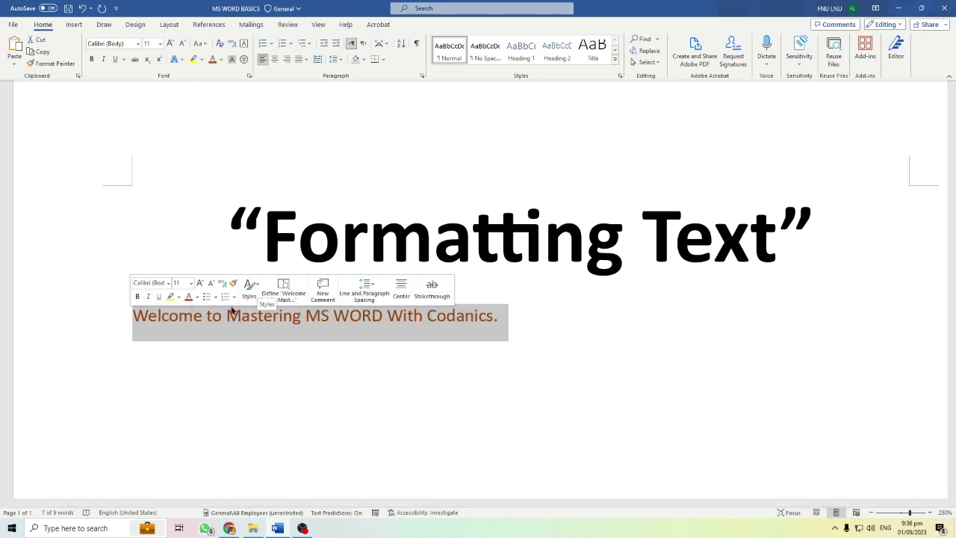
left_click(197, 297)
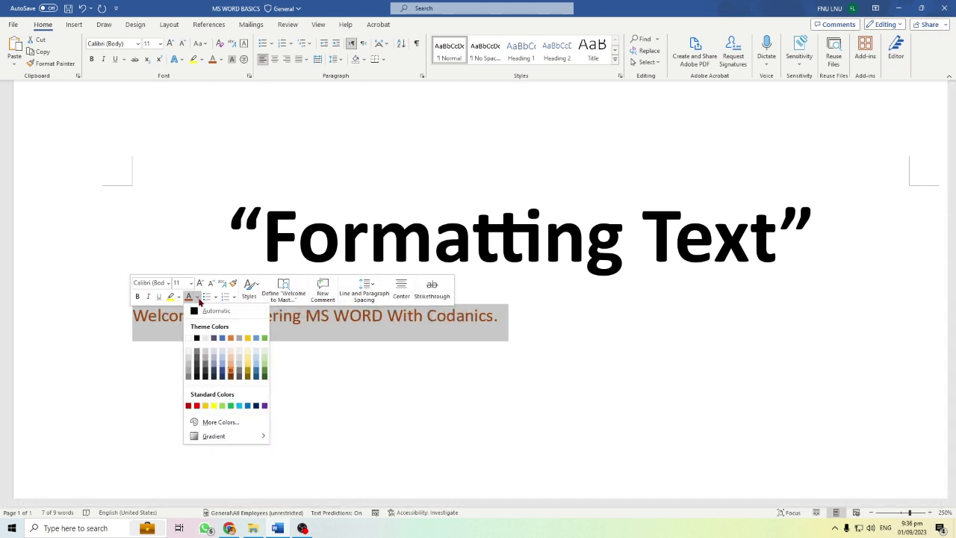
left_click(222, 373)
left_click(133, 352)
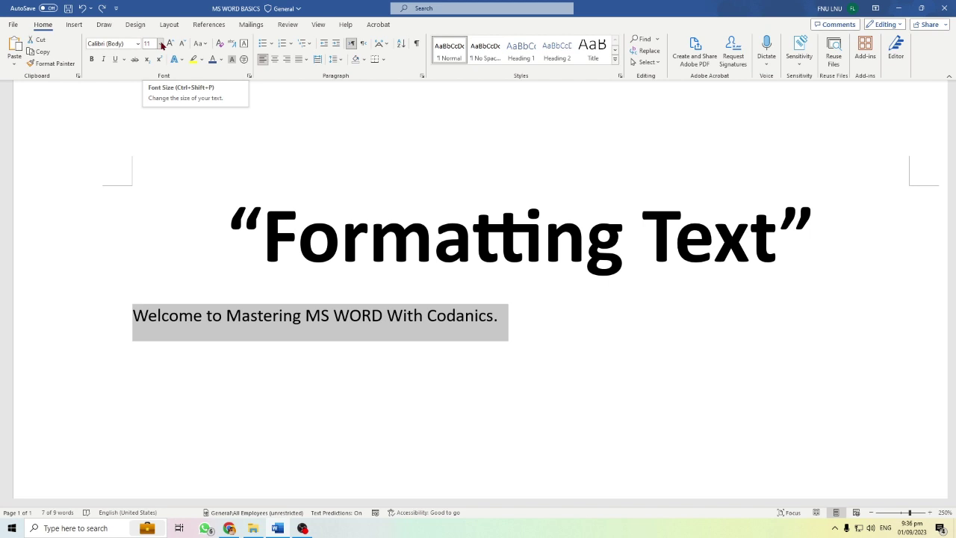
Step: Set the sentence to 16 pt, step it up through 20 to 24 pt, then back to 16 pt
left_click(160, 44)
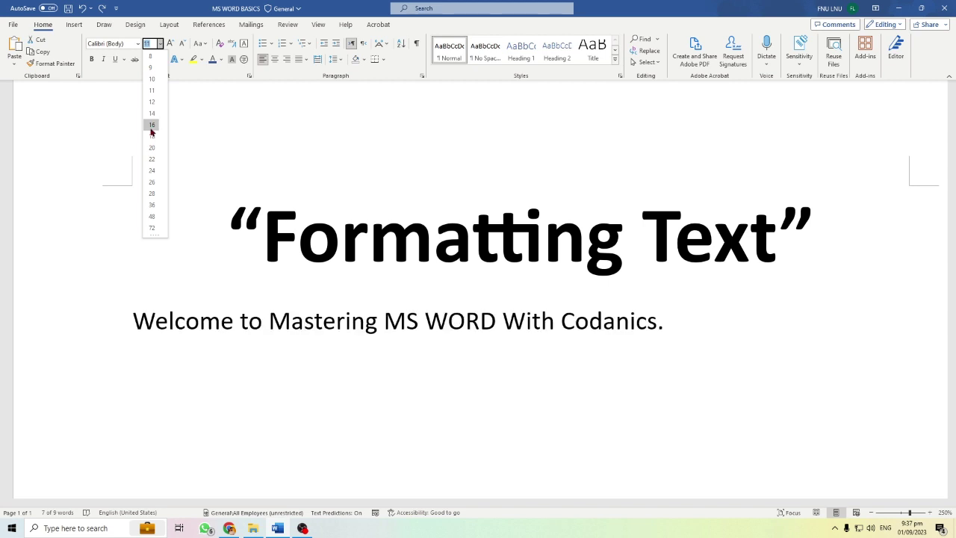
left_click(152, 126)
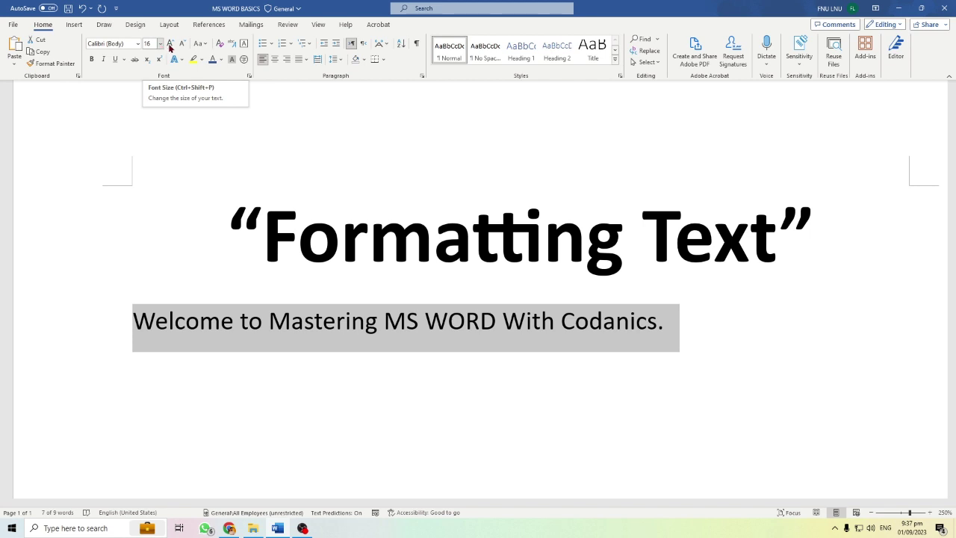
left_click(172, 44)
left_click(172, 44)
left_click(172, 43)
left_click(172, 43)
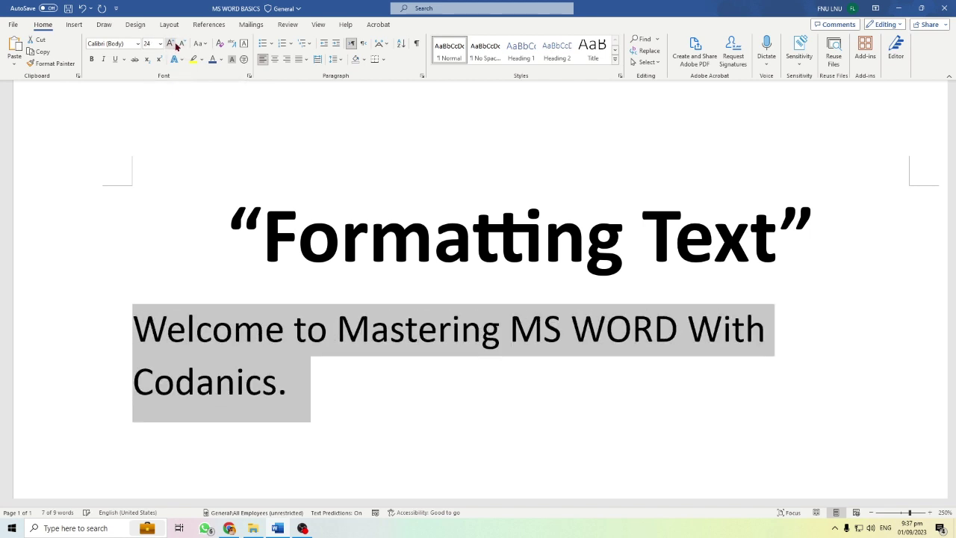
left_click(183, 44)
left_click(182, 44)
left_click(183, 43)
left_click(182, 44)
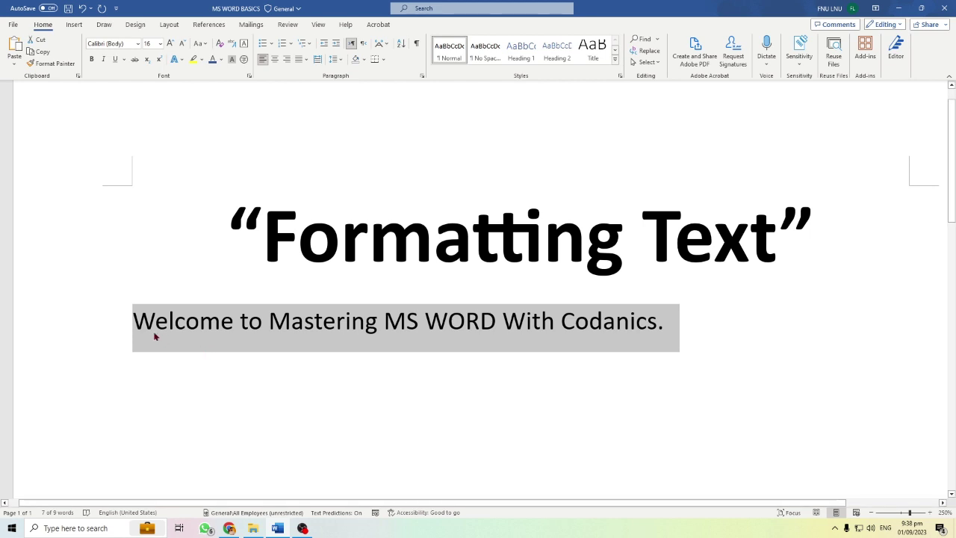
Step: Apply the Dark Yellow highlight to the welcome line, then reselect the whole line
left_click(203, 62)
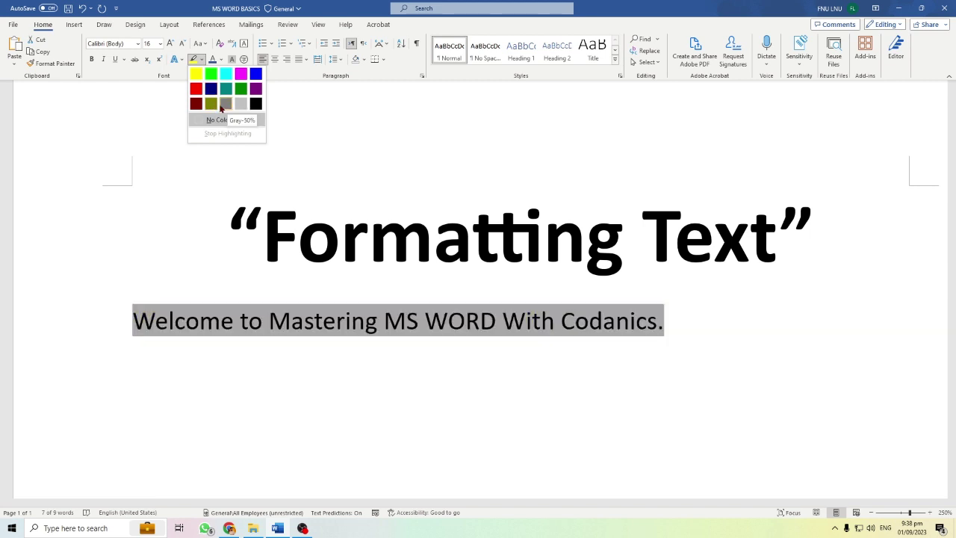
left_click(215, 109)
left_click(379, 413)
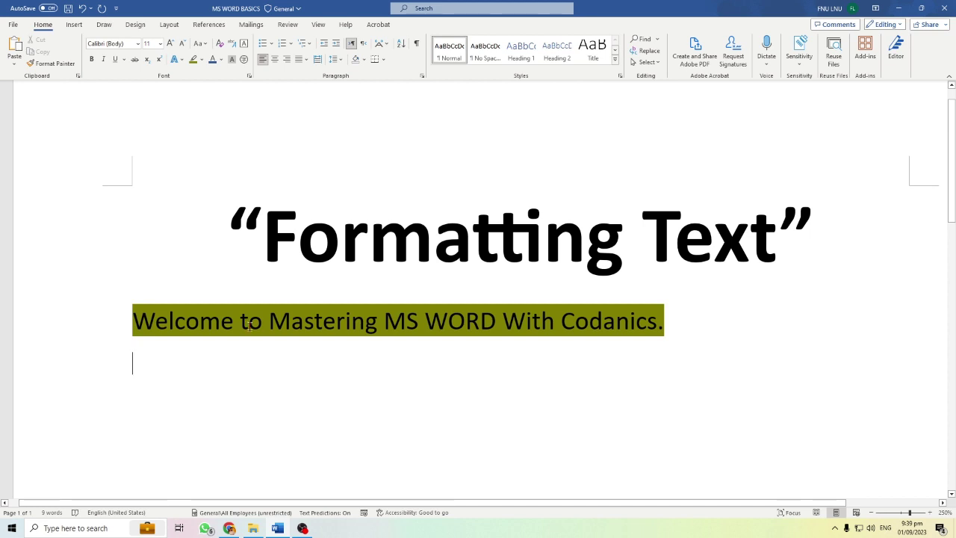
left_click_drag(133, 321, 669, 321)
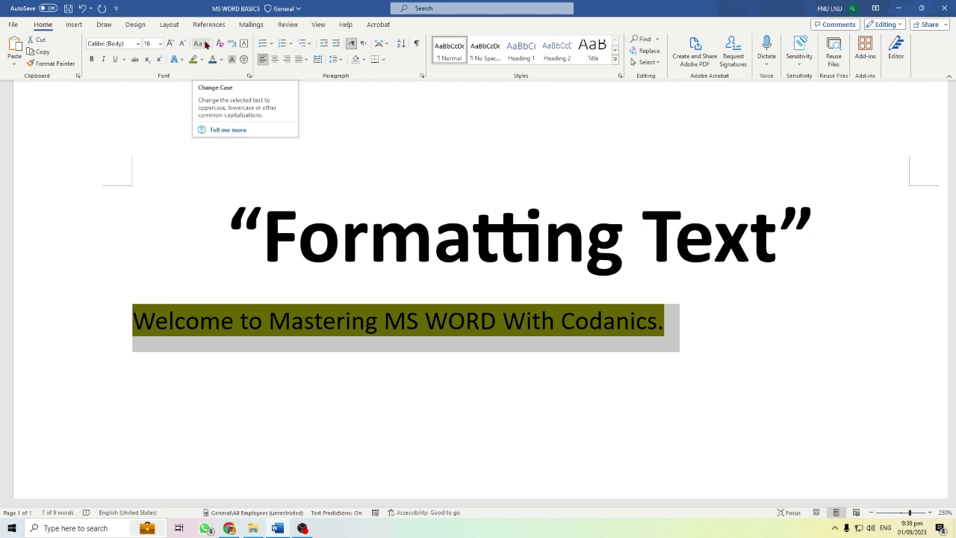
Step: Delete the period at the end of the welcome line and reselect the line
left_click(205, 44)
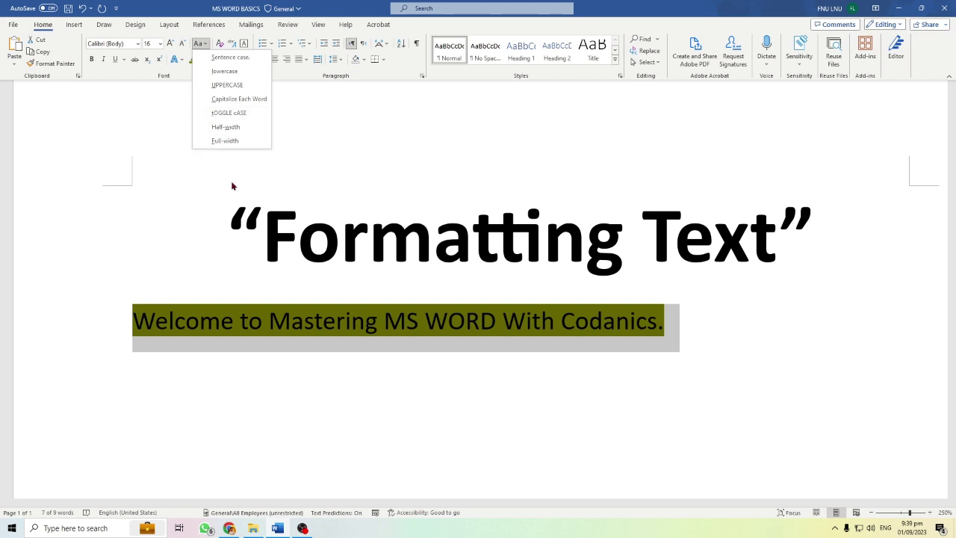
left_click(245, 58)
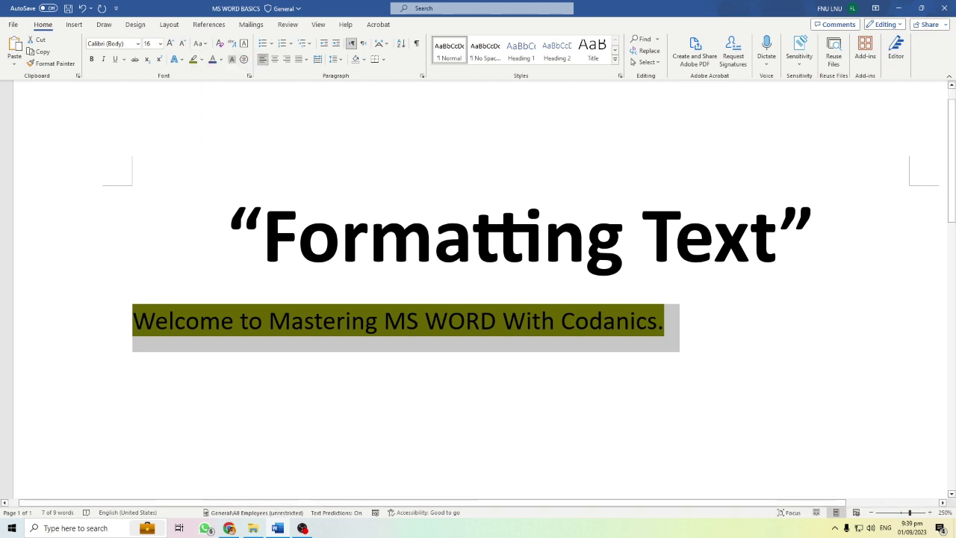
left_click(660, 338)
triple_click(667, 340)
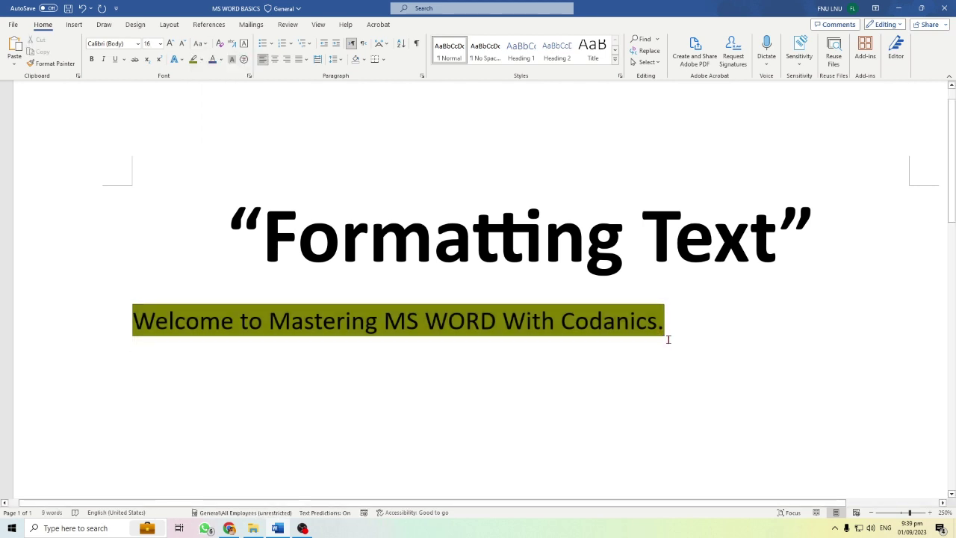
key("BackSpace")
left_click(656, 339)
left_click_drag(650, 338, 132, 322)
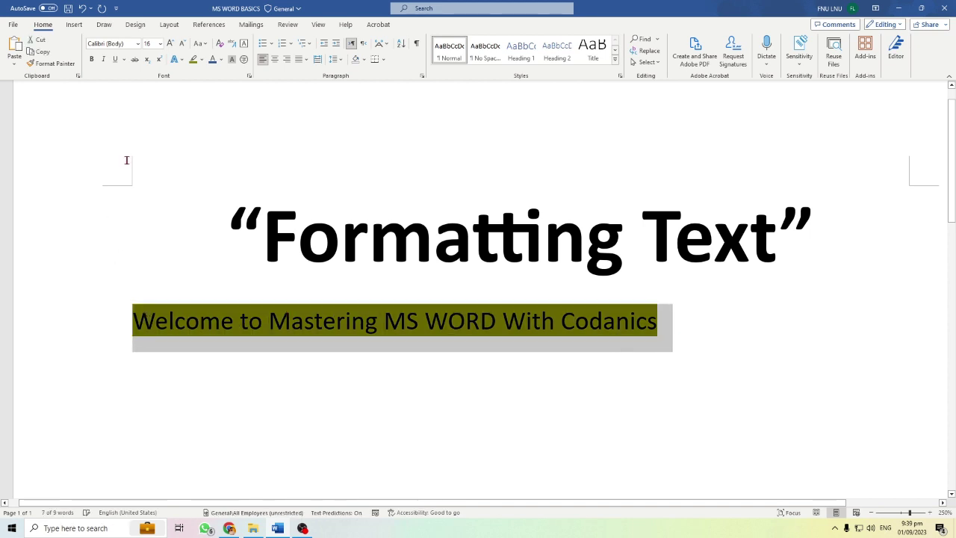
Step: Cycle the line through Sentence case, lowercase and UPPERCASE, ending on Capitalize Each Word
left_click(199, 44)
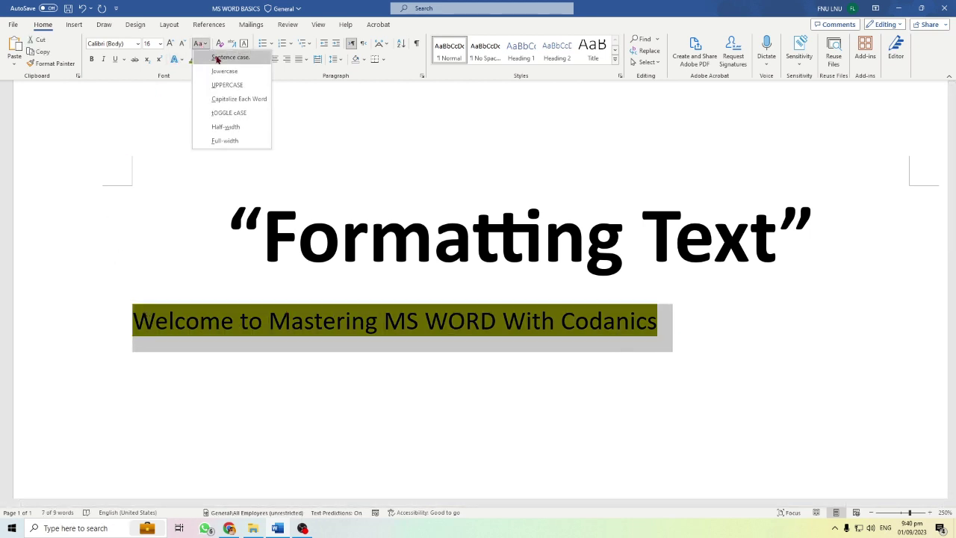
left_click(216, 58)
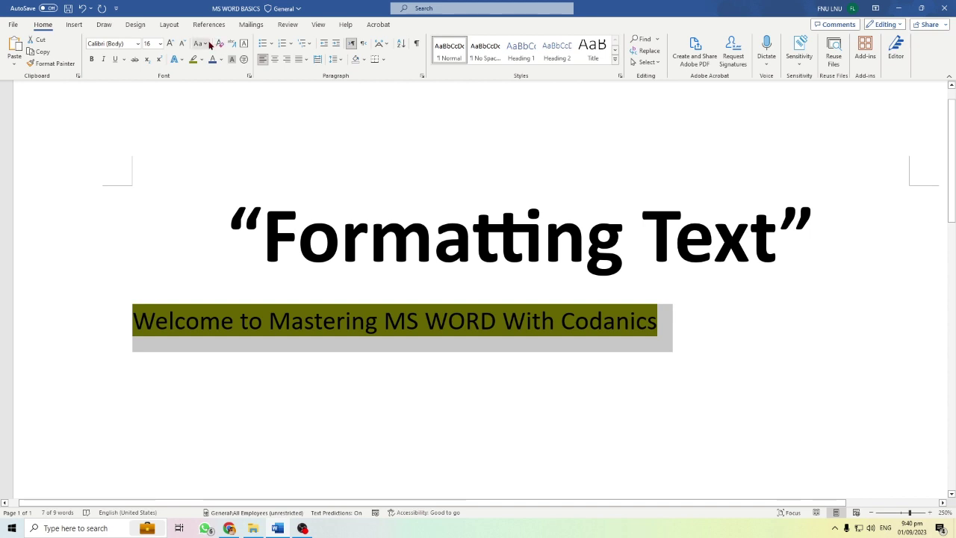
left_click(202, 43)
left_click(218, 73)
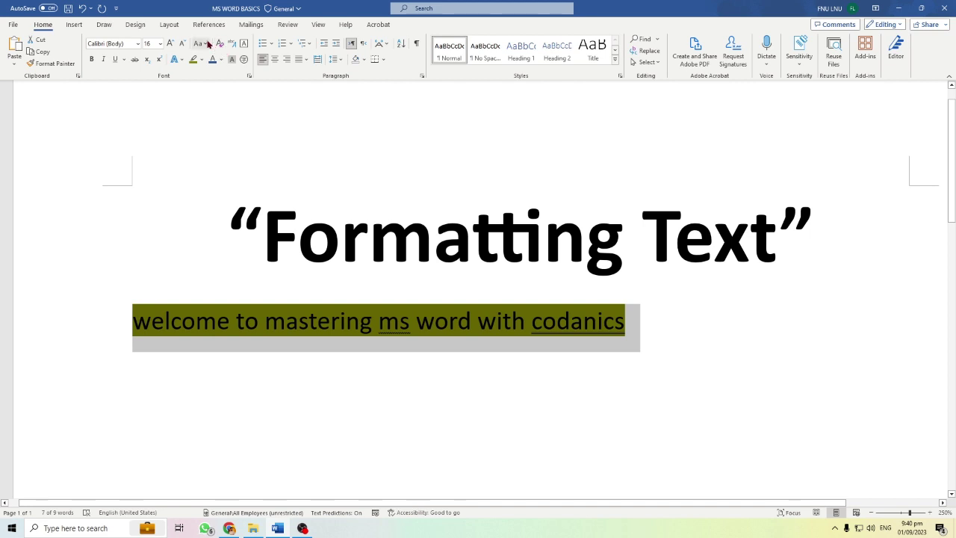
left_click(208, 44)
left_click(211, 85)
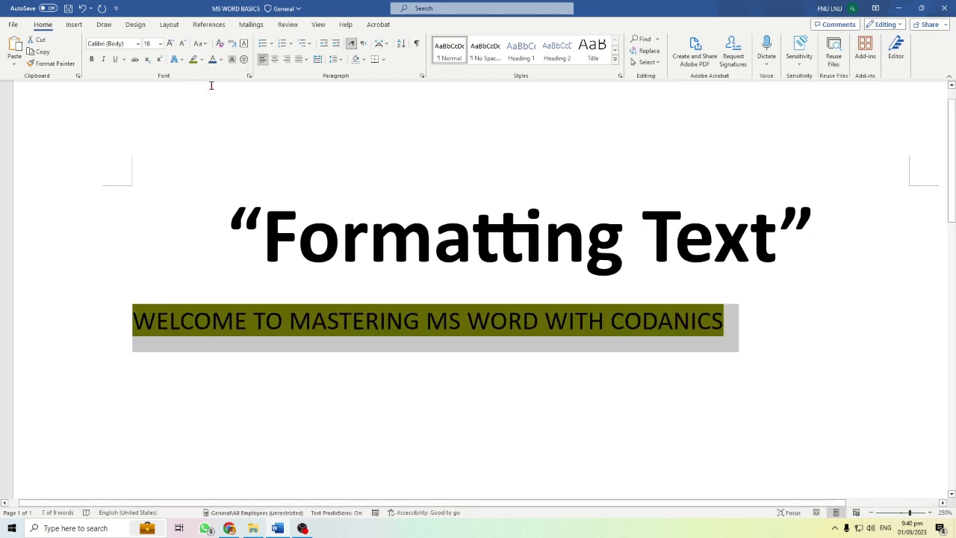
left_click(207, 45)
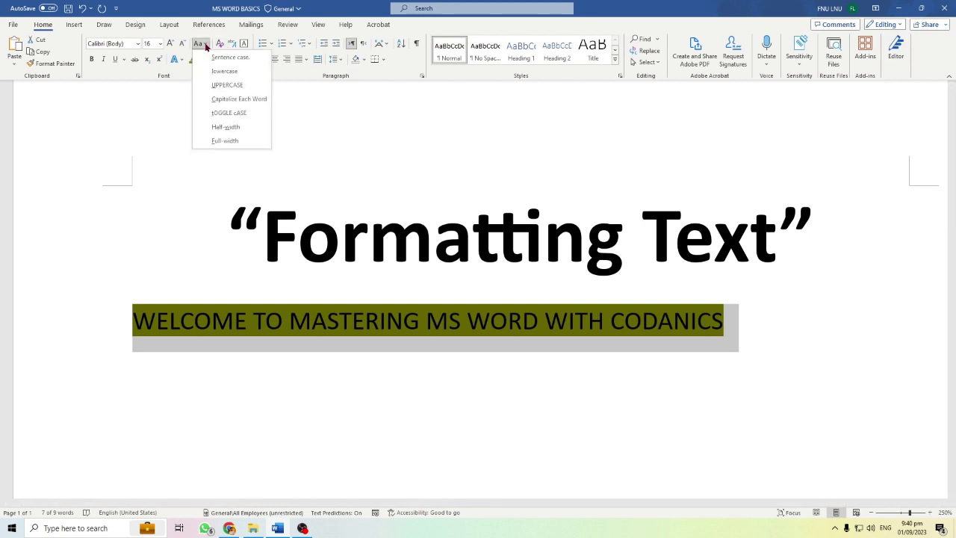
left_click(220, 100)
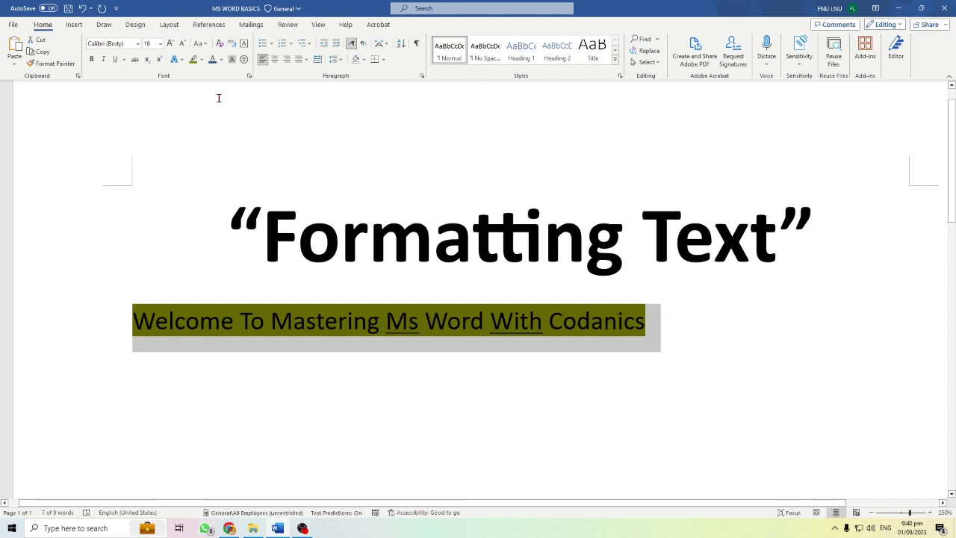
Step: Switch the welcome line to tOGGLE cASE
left_click(200, 44)
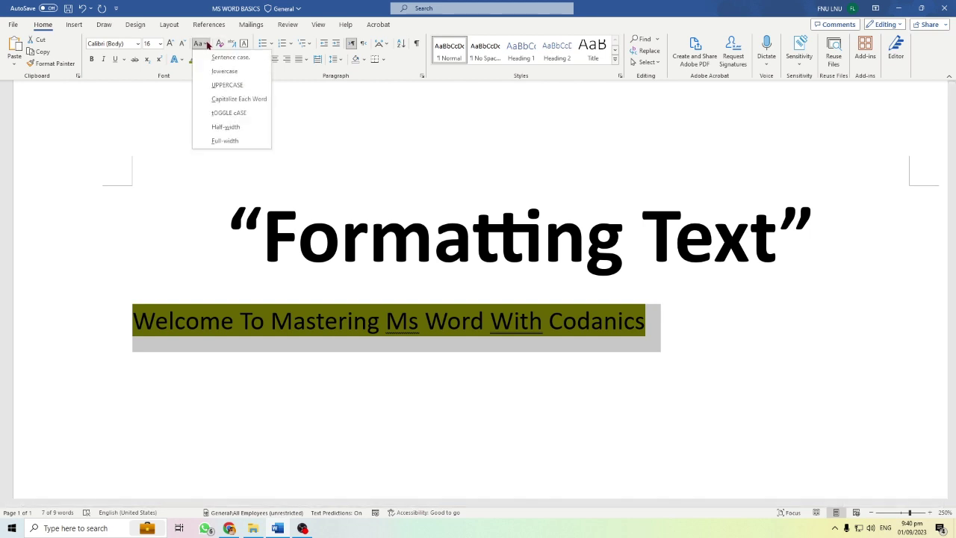
left_click(228, 113)
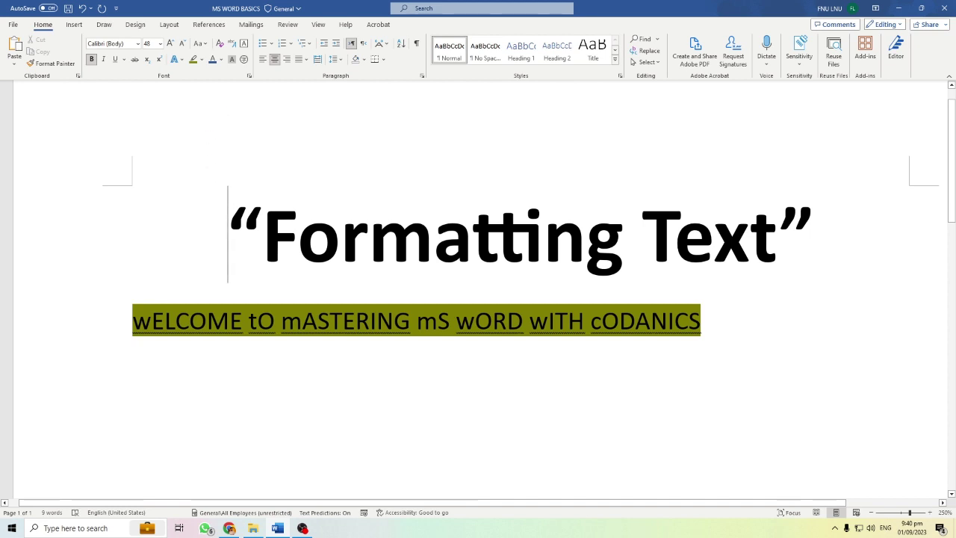
double_click(147, 323)
left_click(159, 323)
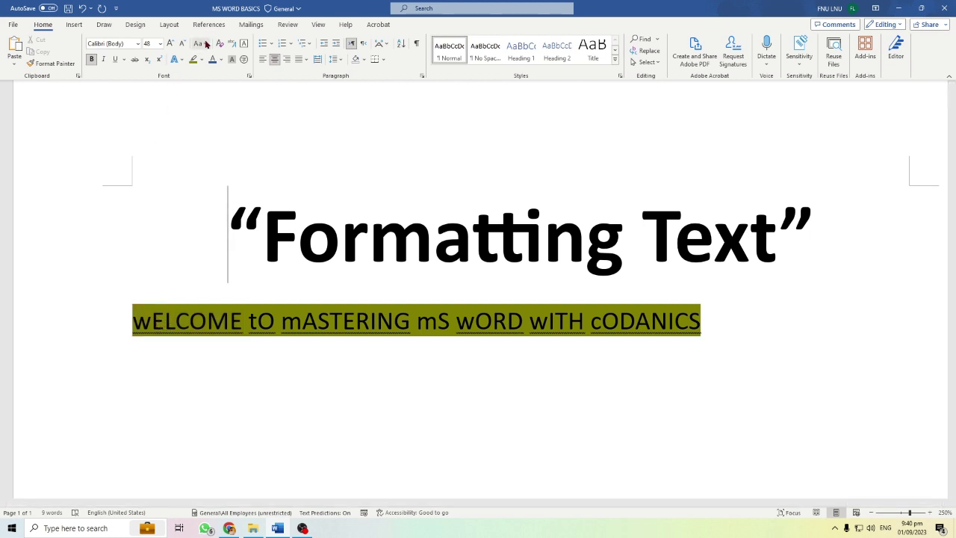
Step: Set the whole line to Half-width, try Full-width, then return it to Half-width
left_click(199, 44)
left_click_drag(689, 322, 134, 309)
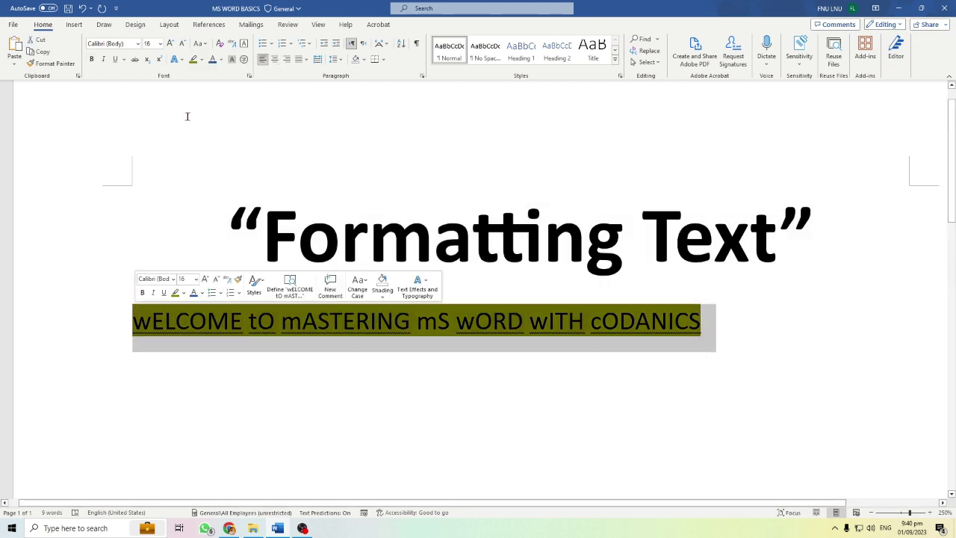
left_click(205, 44)
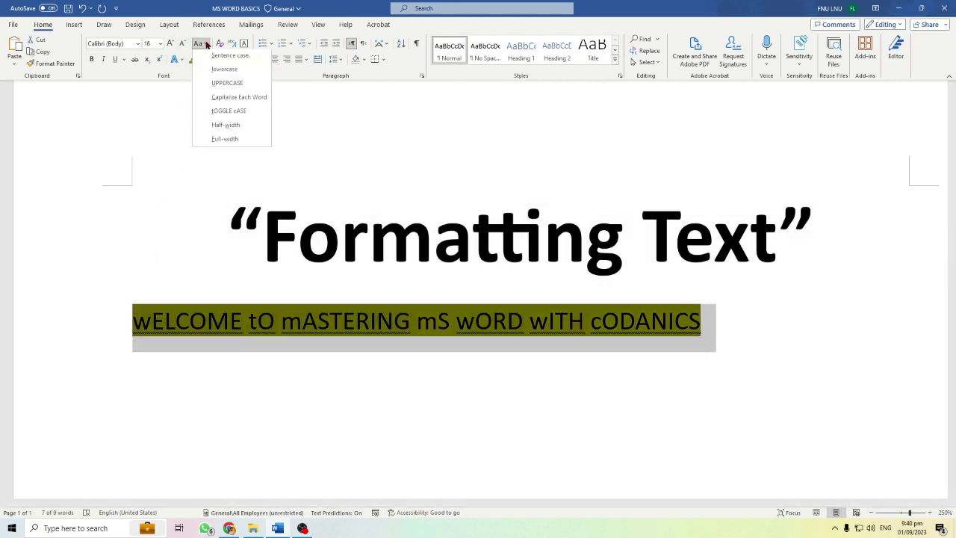
left_click(233, 127)
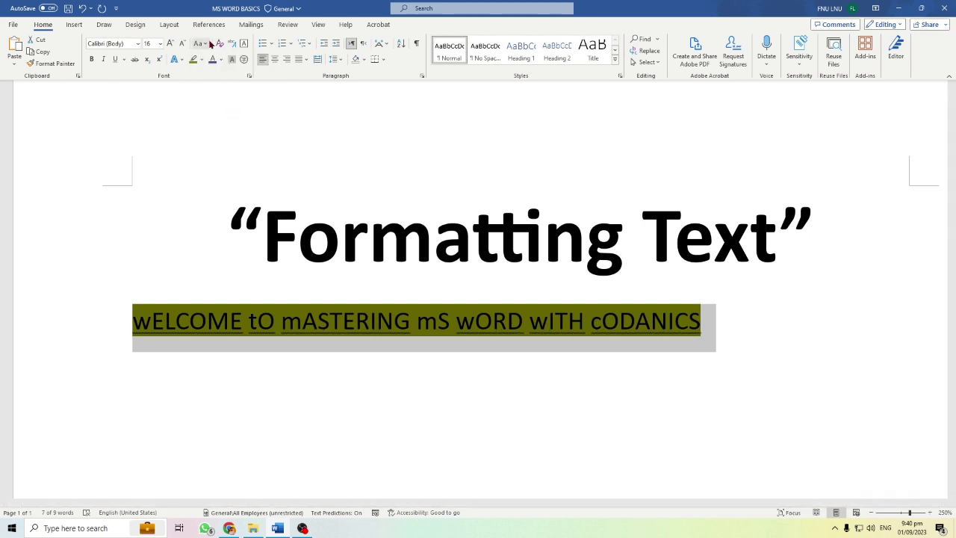
left_click(203, 43)
left_click(216, 141)
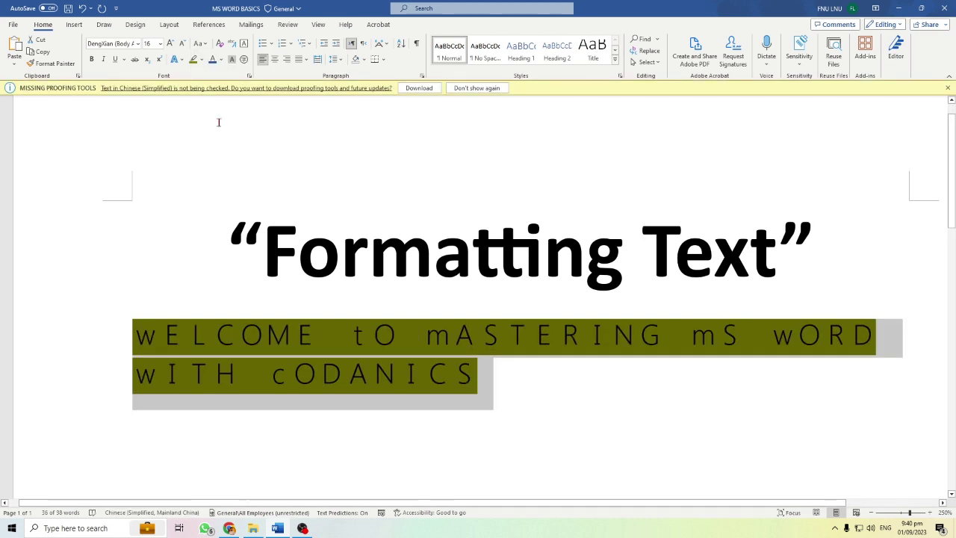
left_click(200, 43)
left_click(224, 120)
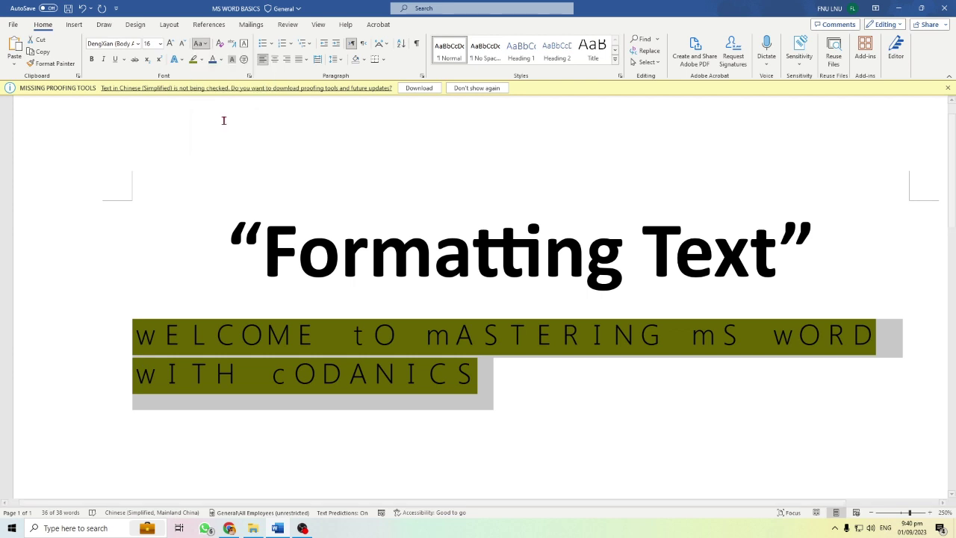